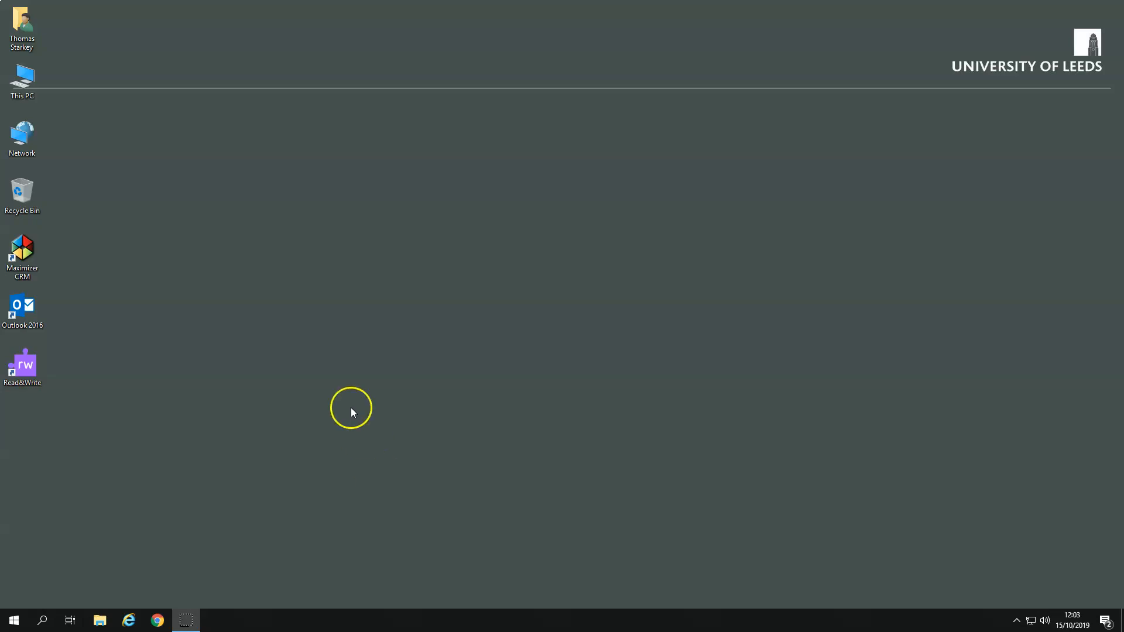
- Find and launch MindGenius 2018 Enterprise
{"action": "left_click", "coordinate": [44, 619]}
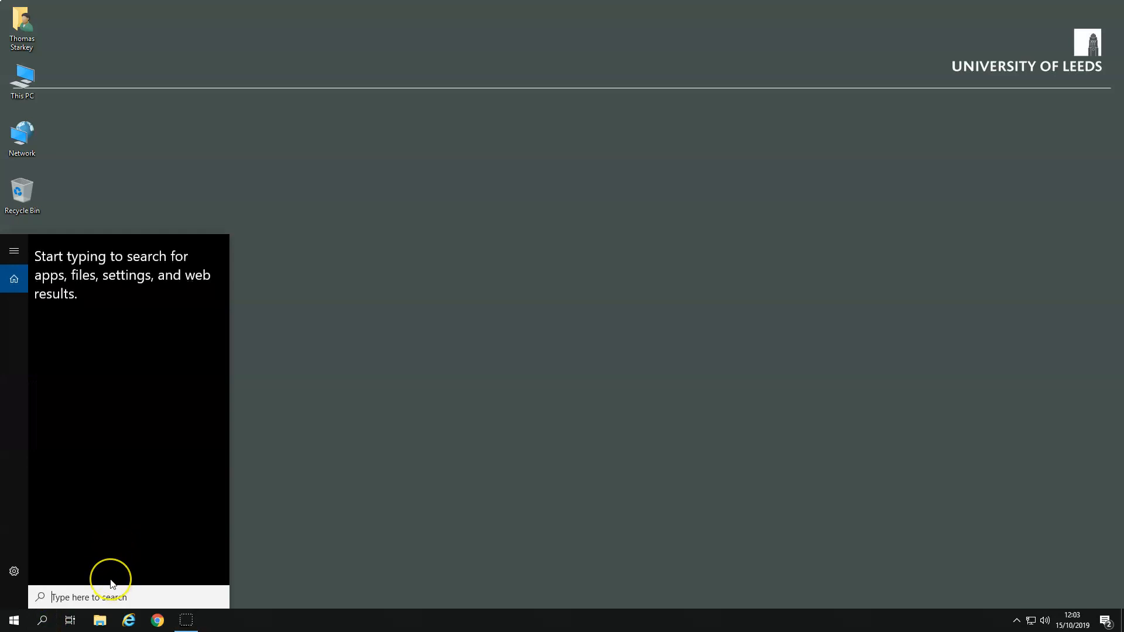
{"action": "type", "text": "Mind"}
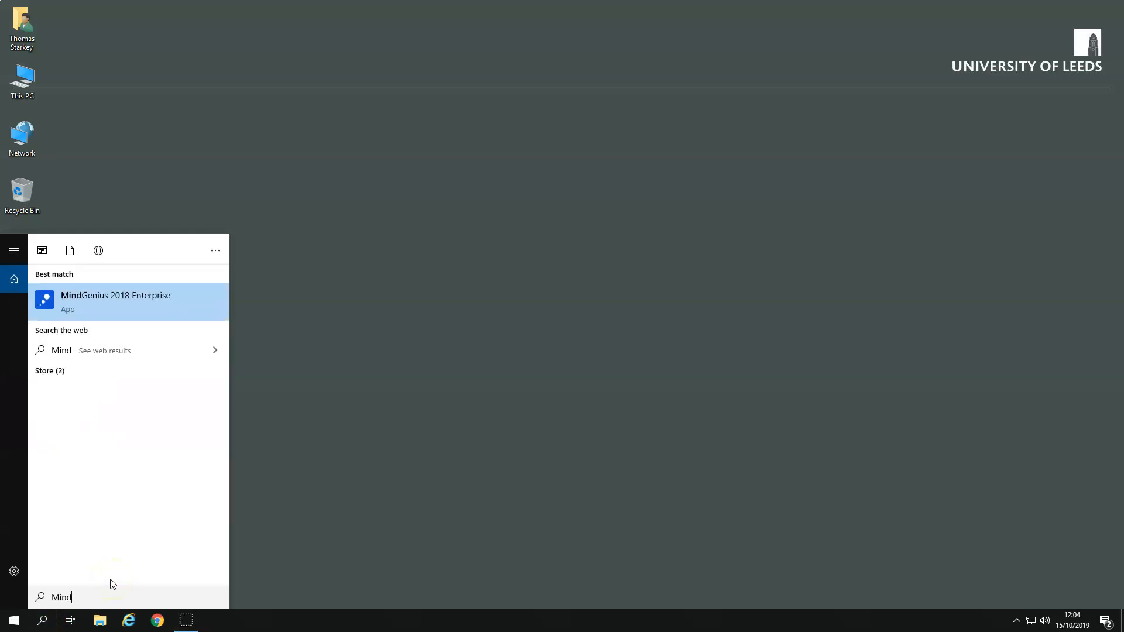
{"action": "left_click", "coordinate": [86, 304]}
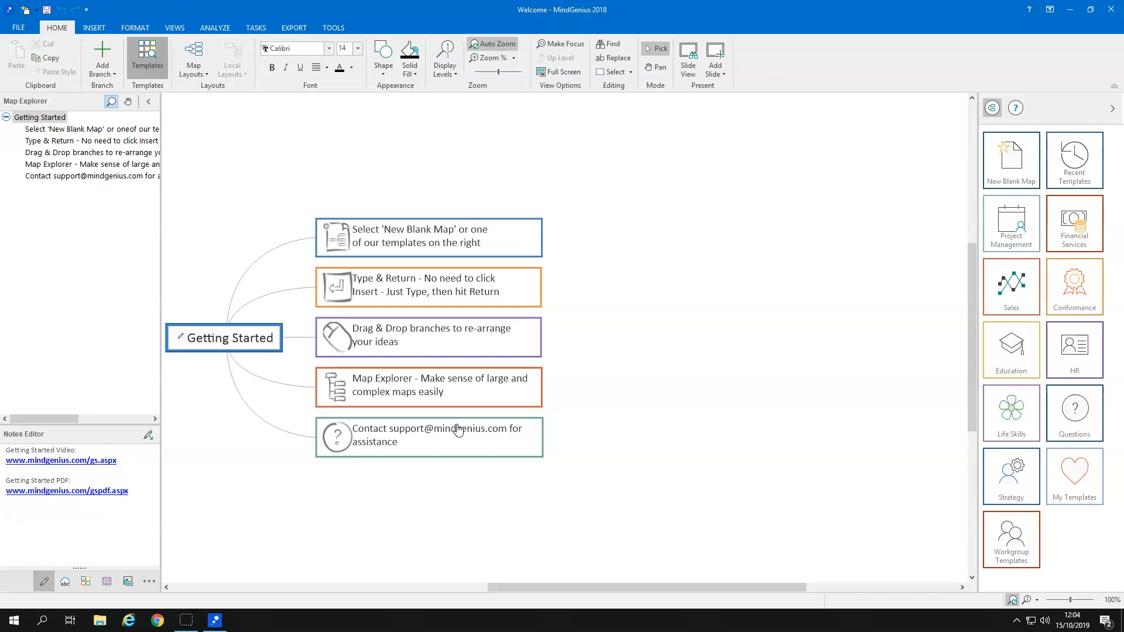
- Create a new blank map and title its central topic "MindGenius"
{"action": "left_click", "coordinate": [1020, 168]}
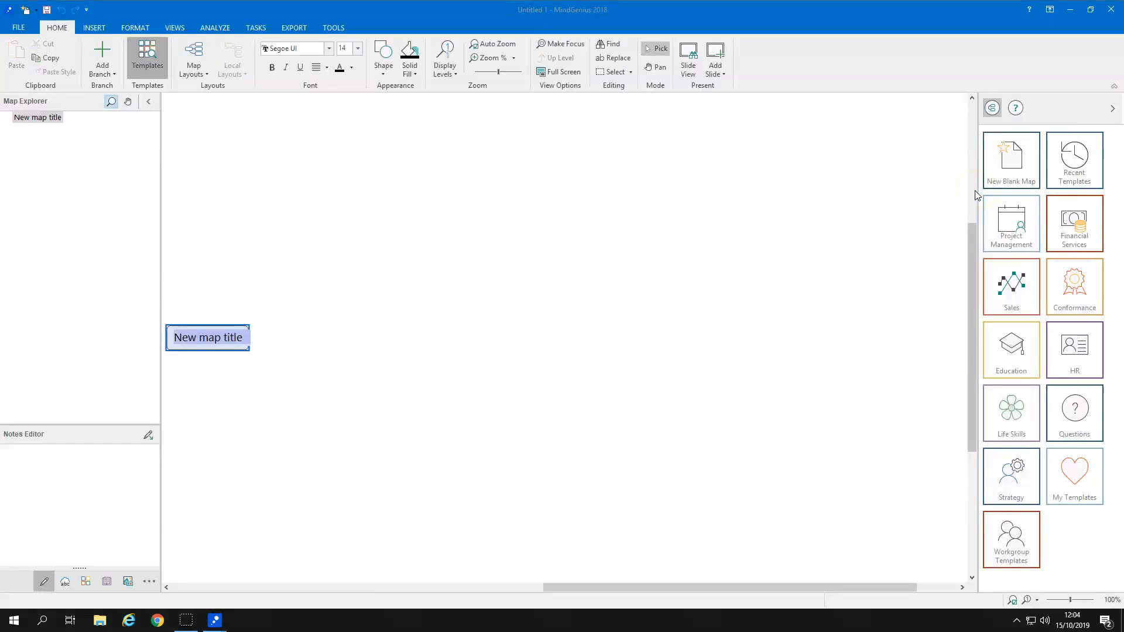
{"action": "type", "text": "Mind"}
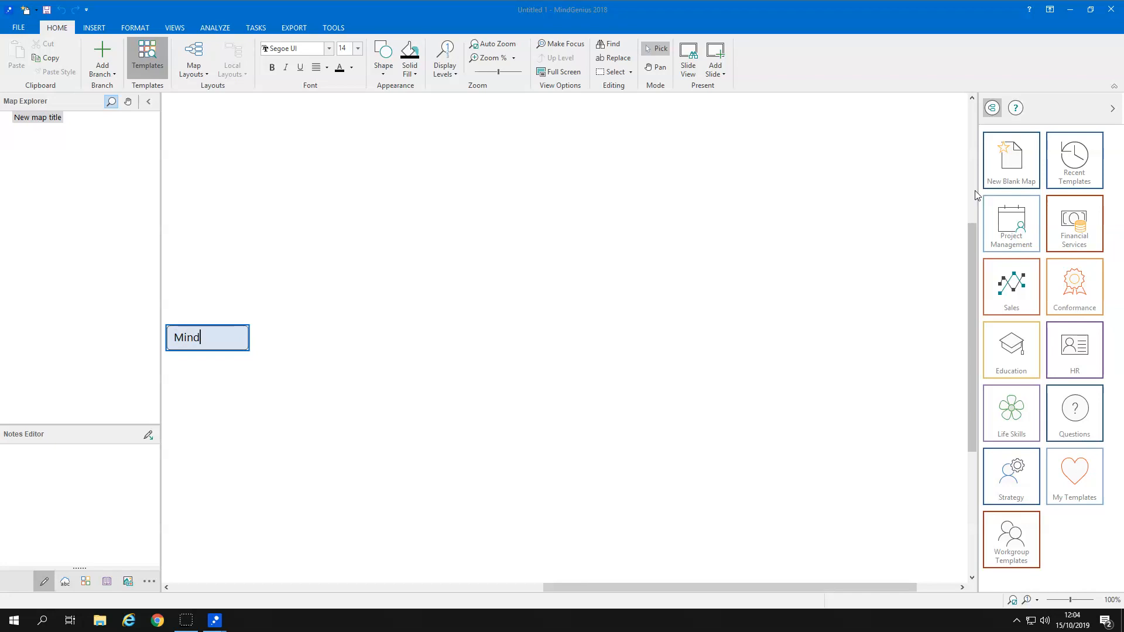
{"action": "type", "text": "Genius"}
{"action": "key", "text": "Return"}
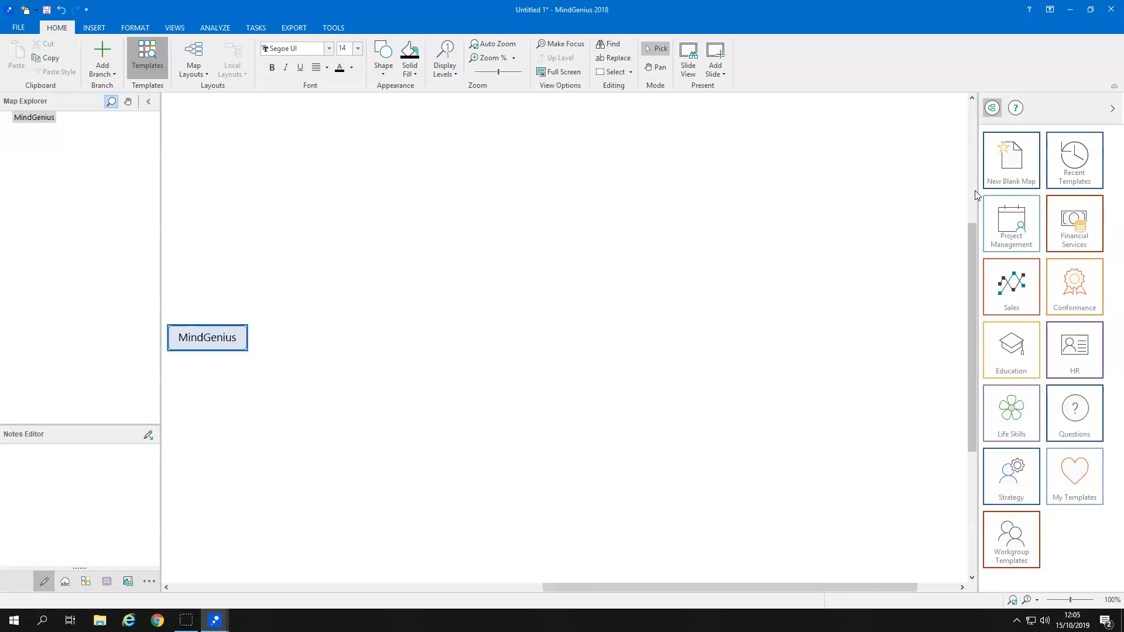
- Add two branches to the central topic, named "get it all down" and "sort it out after"
{"action": "type", "text": "get it as"}
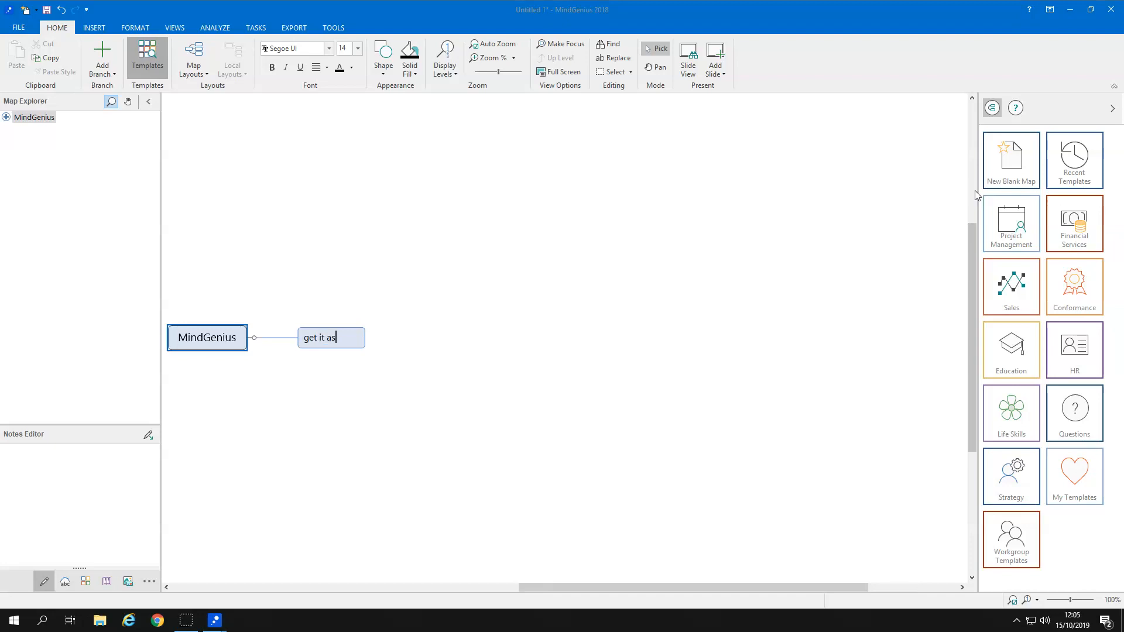
{"action": "key", "text": "BackSpace"}
{"action": "type", "text": "ll down"}
{"action": "key", "text": "Return"}
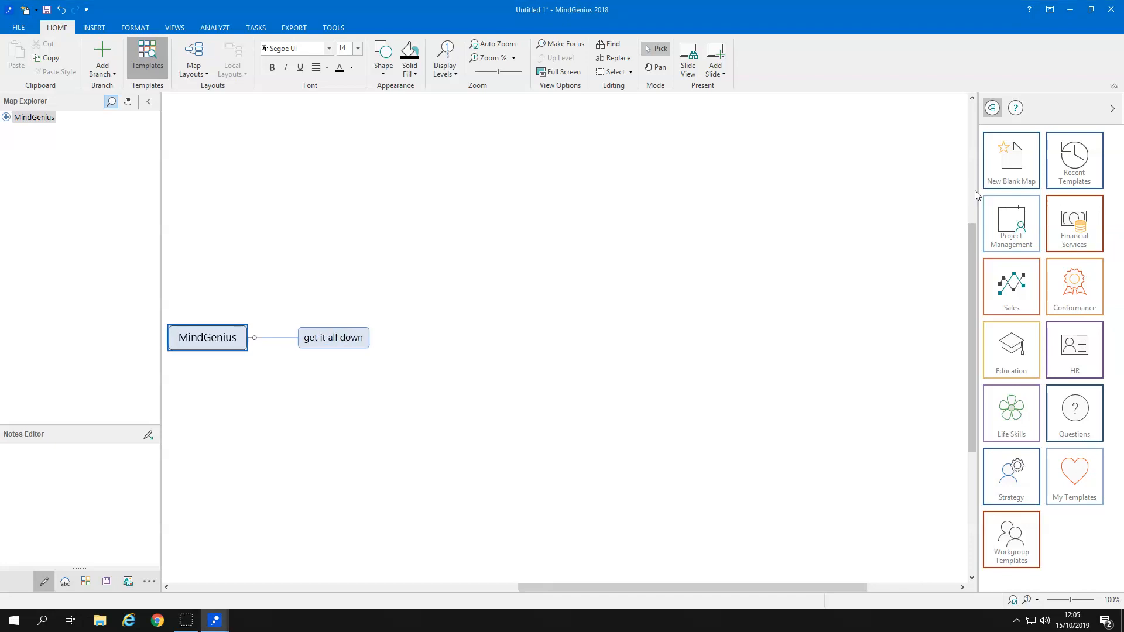
{"action": "type", "text": "s"}
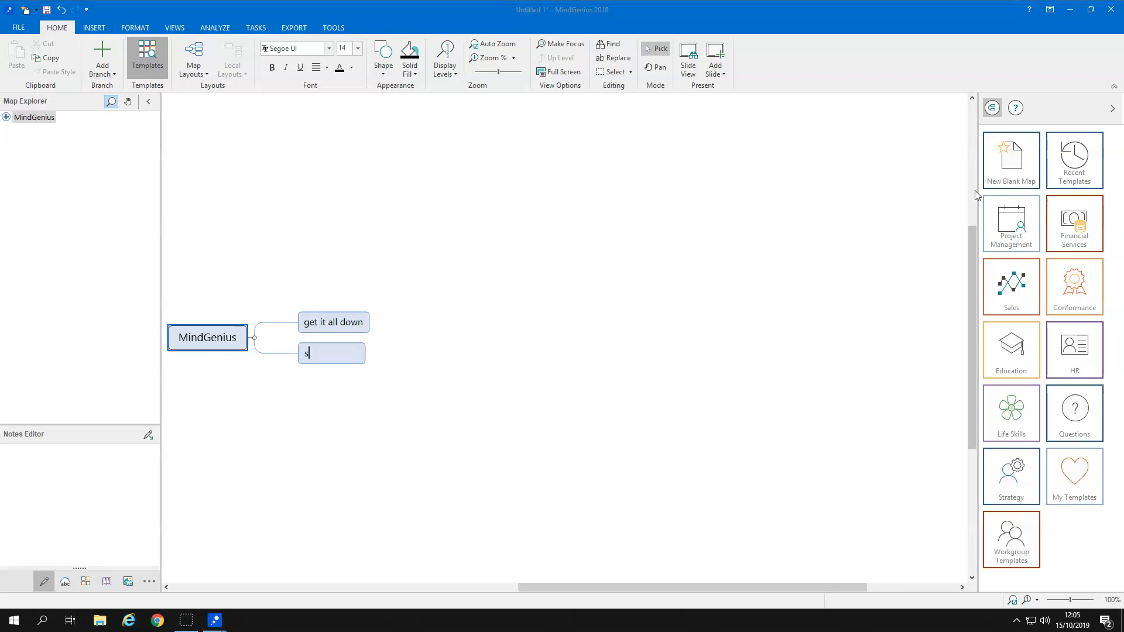
{"action": "type", "text": "ort it out"}
{"action": "key", "text": "Return"}
{"action": "type", "text": "after"}
{"action": "key", "text": "Return"}
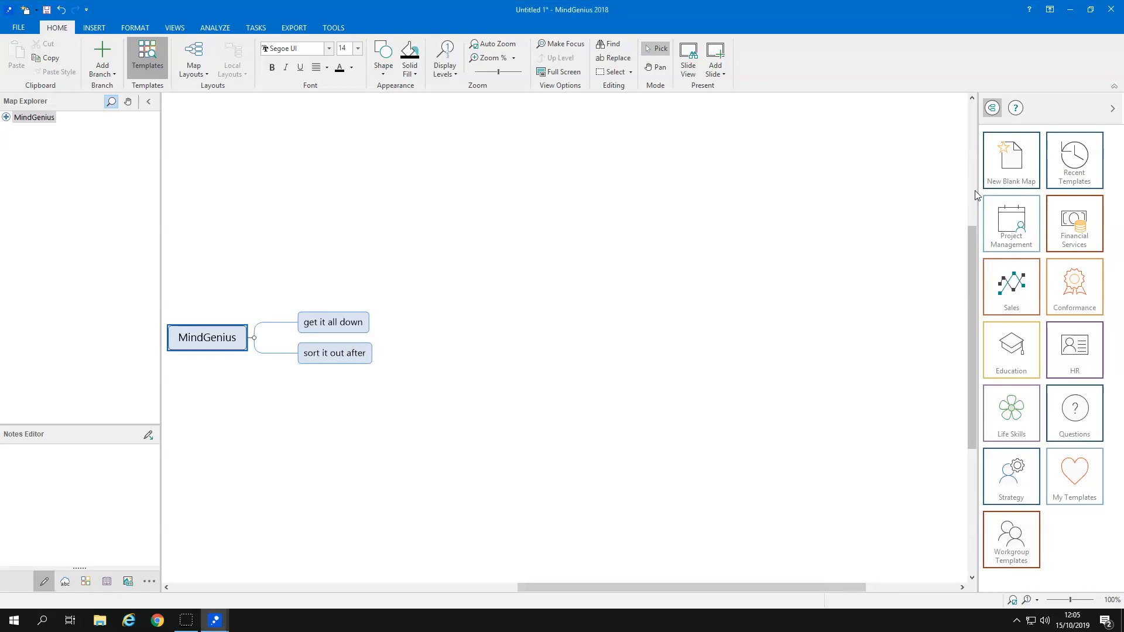
- Add a third branch to the central topic reading "too much effort on presentation"
{"action": "type", "text": "too muh"}
{"action": "key", "text": "BackSpace"}
{"action": "key", "text": "BackSpace"}
{"action": "type", "text": "ch effortt"}
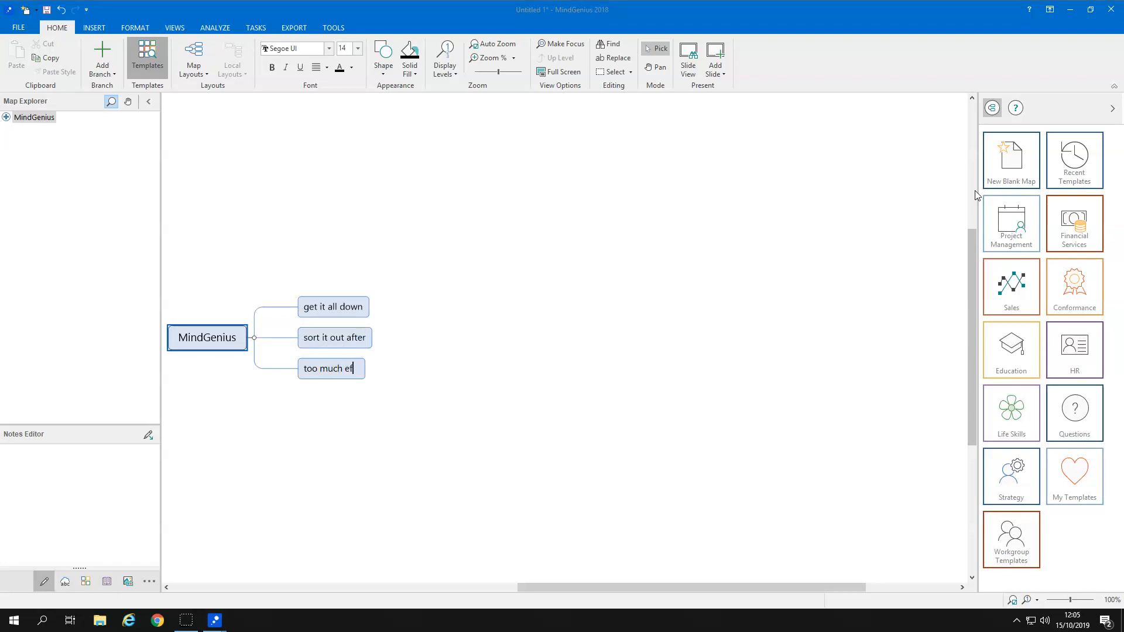
{"action": "key", "text": "BackSpace"}
{"action": "key", "text": "BackSpace"}
{"action": "type", "text": "on presentation"}
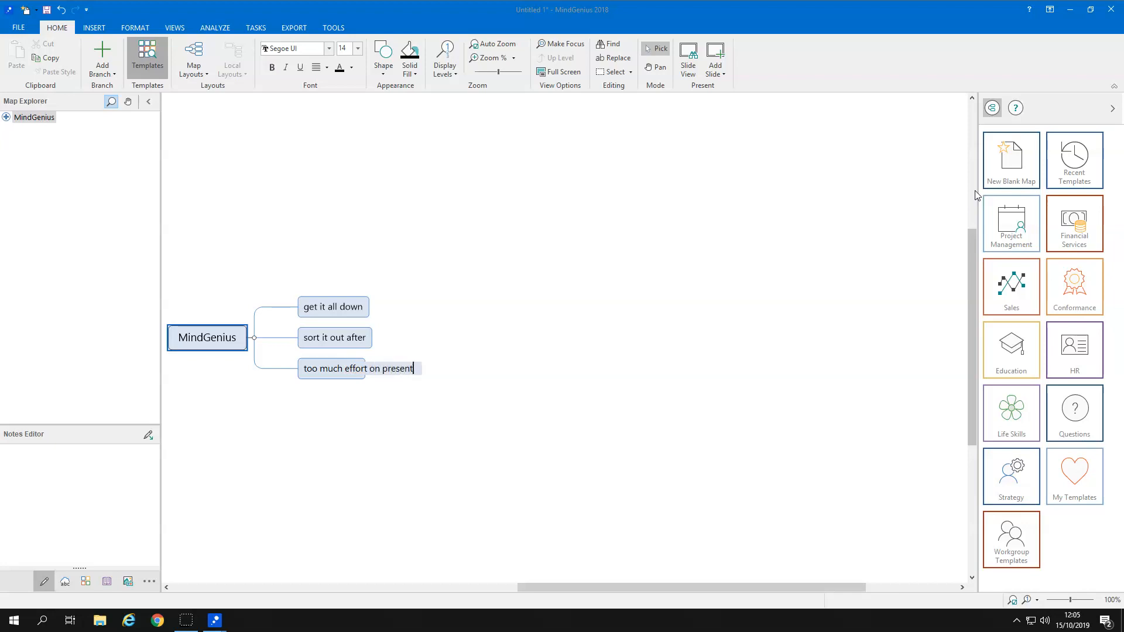
{"action": "key", "text": "Return"}
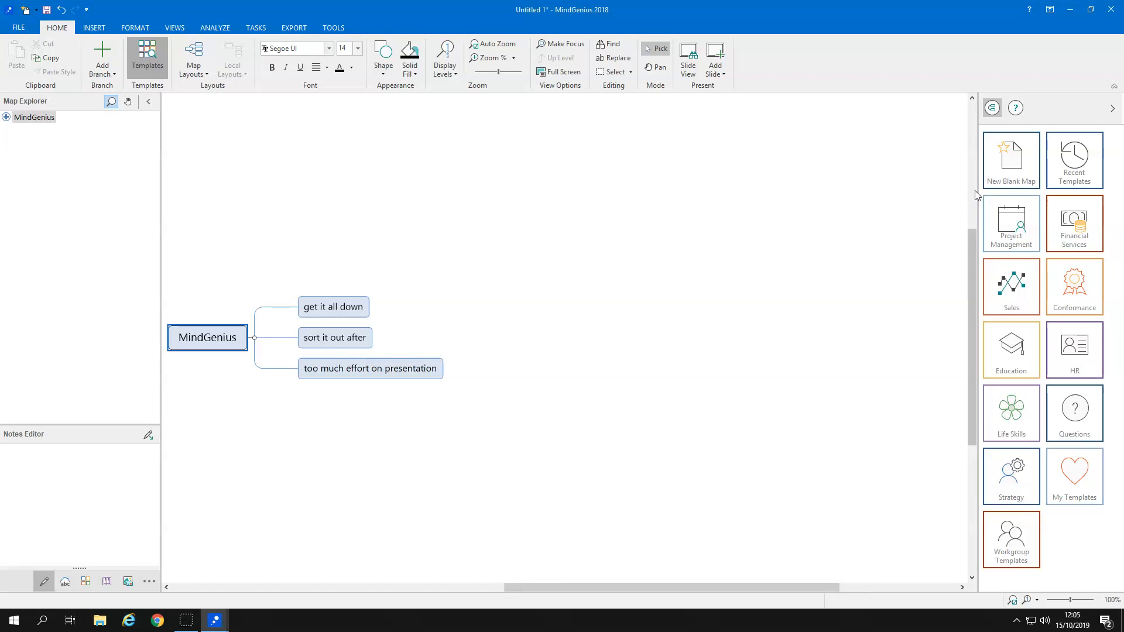
- Add a fourth branch to the central topic reading "not enough on ideas"
{"action": "key", "text": "Return"}
{"action": "type", "text": "not eno"}
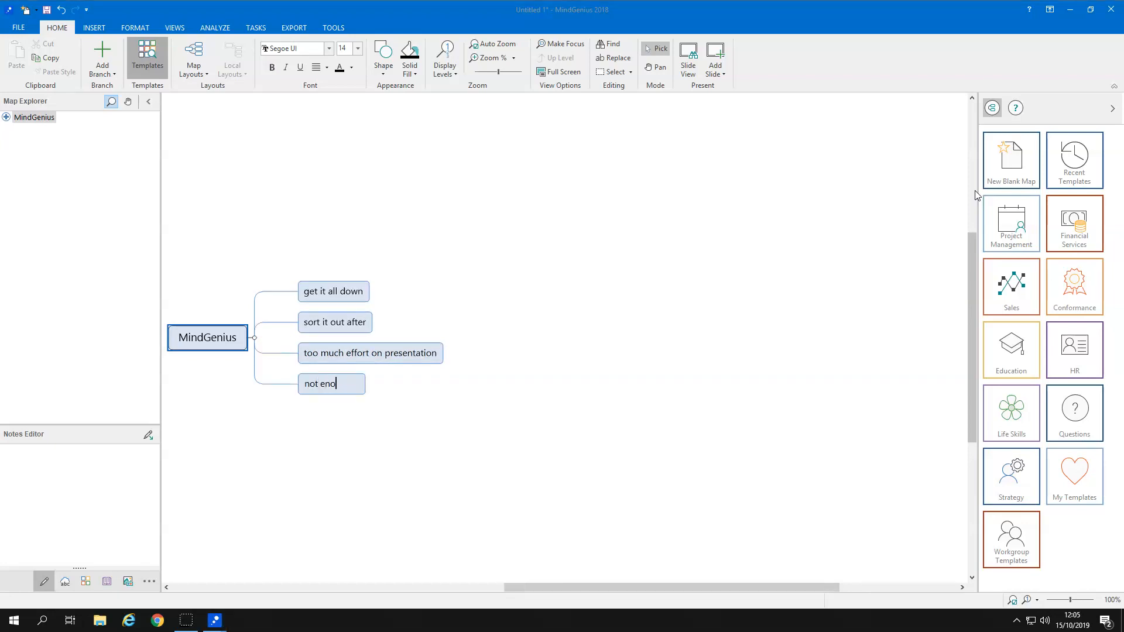
{"action": "type", "text": "ugh on ideas"}
{"action": "key", "text": "Return"}
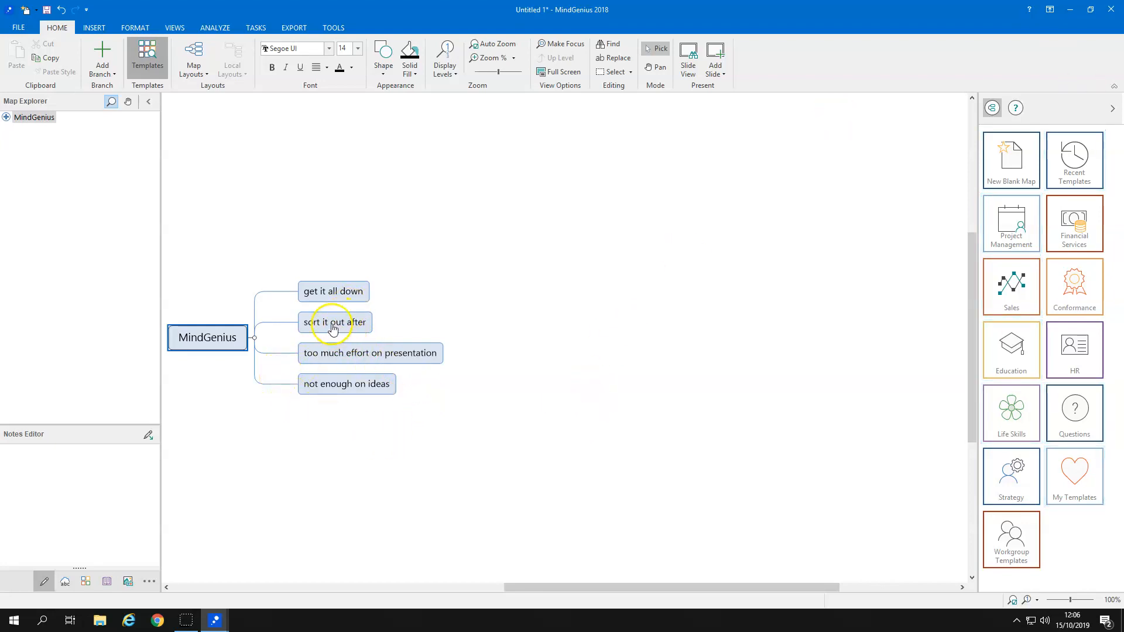
- Detach the "sort it out after" branch into empty canvas space, and reattach it to the MindGenius topic as its last branch
{"action": "left_click_drag", "start_coordinate": [333, 328], "coordinate": [631, 237]}
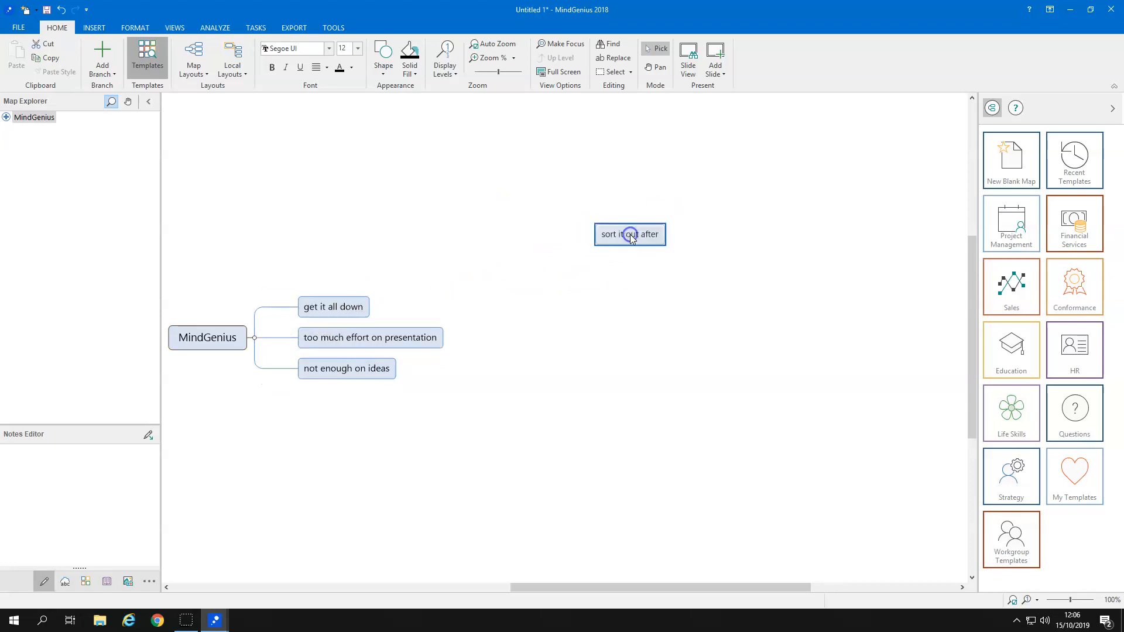
{"action": "left_click", "coordinate": [615, 289]}
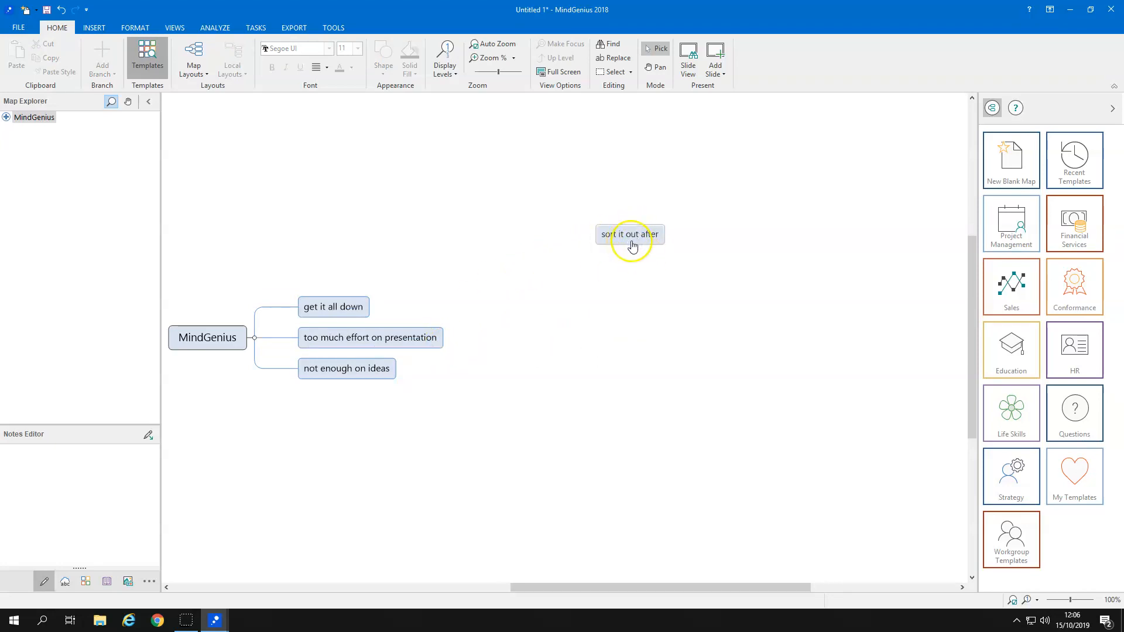
{"action": "left_click_drag", "start_coordinate": [621, 241], "coordinate": [231, 343]}
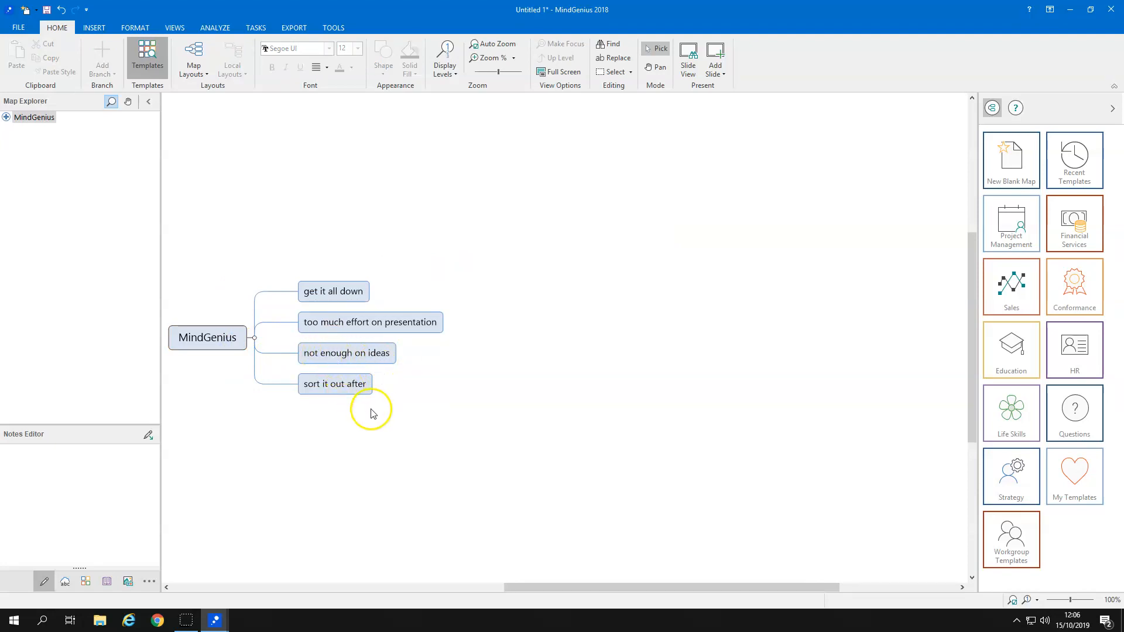
- Make the "not enough on ideas" branch a child of the "sort it out after" branch
{"action": "left_click_drag", "start_coordinate": [334, 354], "coordinate": [371, 385]}
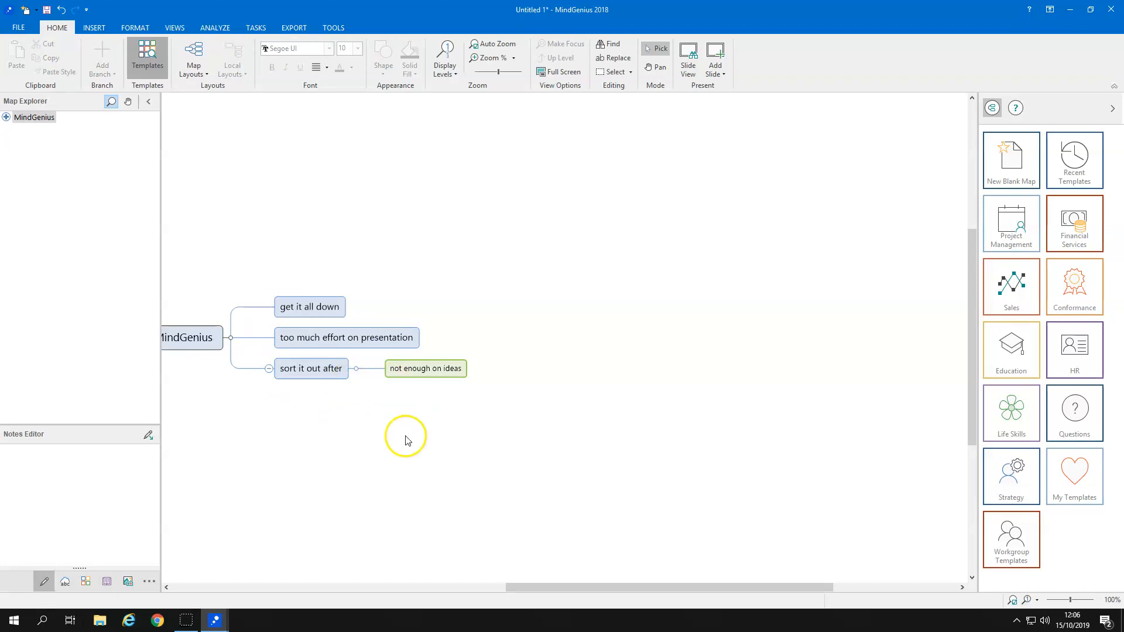
{"action": "left_click_drag", "start_coordinate": [634, 588], "coordinate": [547, 603]}
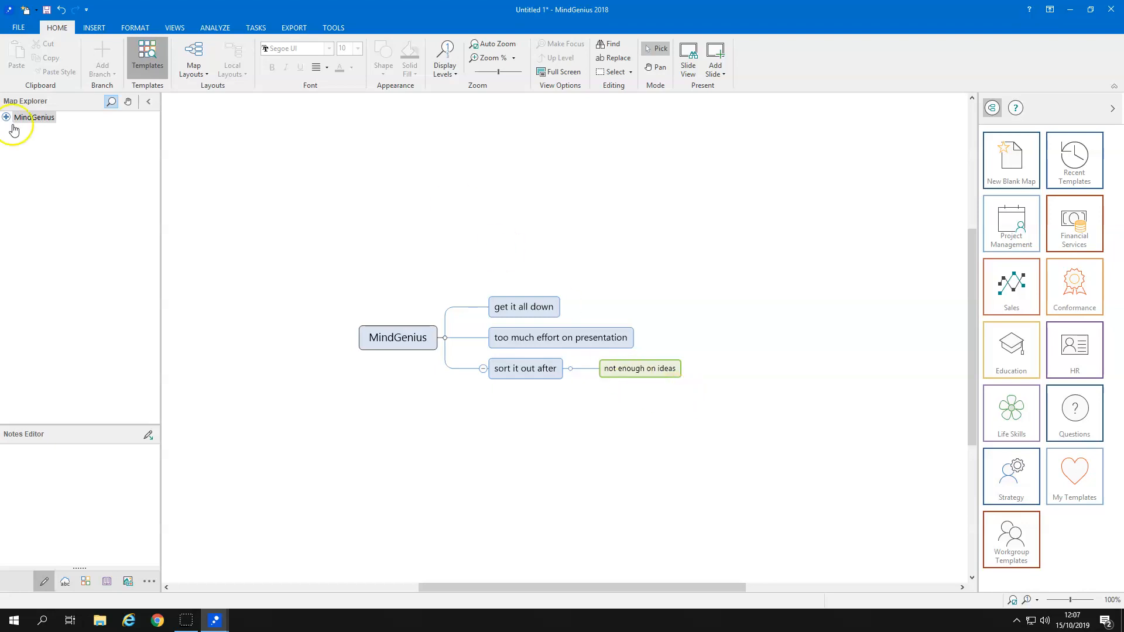
- Review the actions available for the "get it all down" branch, such as notes, attachments and pictures, without applying any
{"action": "left_click", "coordinate": [530, 316]}
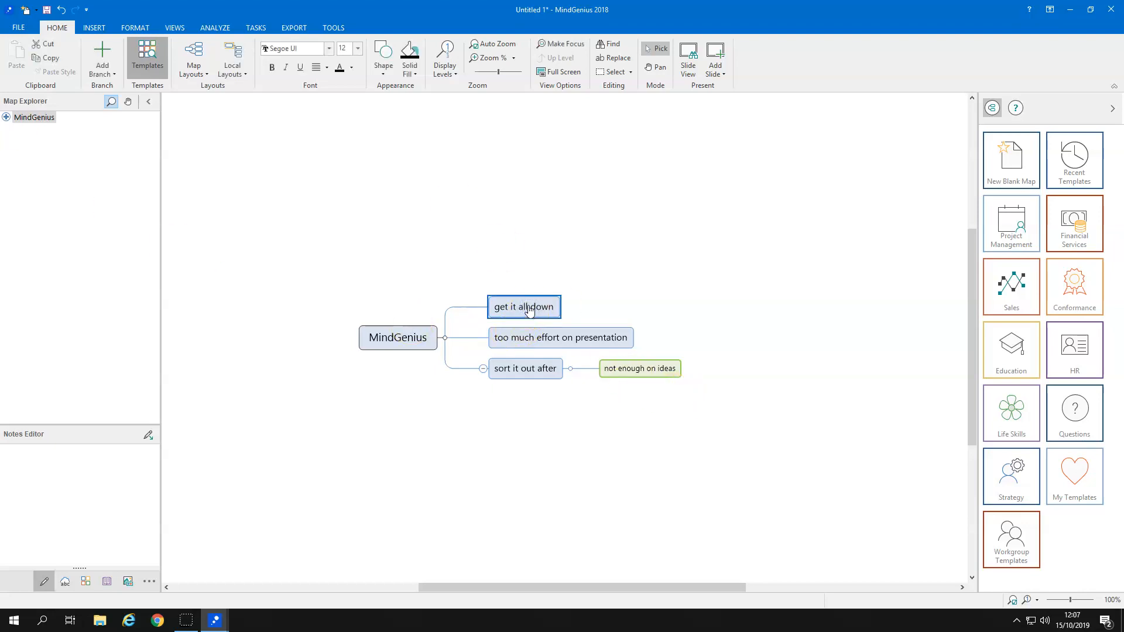
{"action": "right_click", "coordinate": [522, 308]}
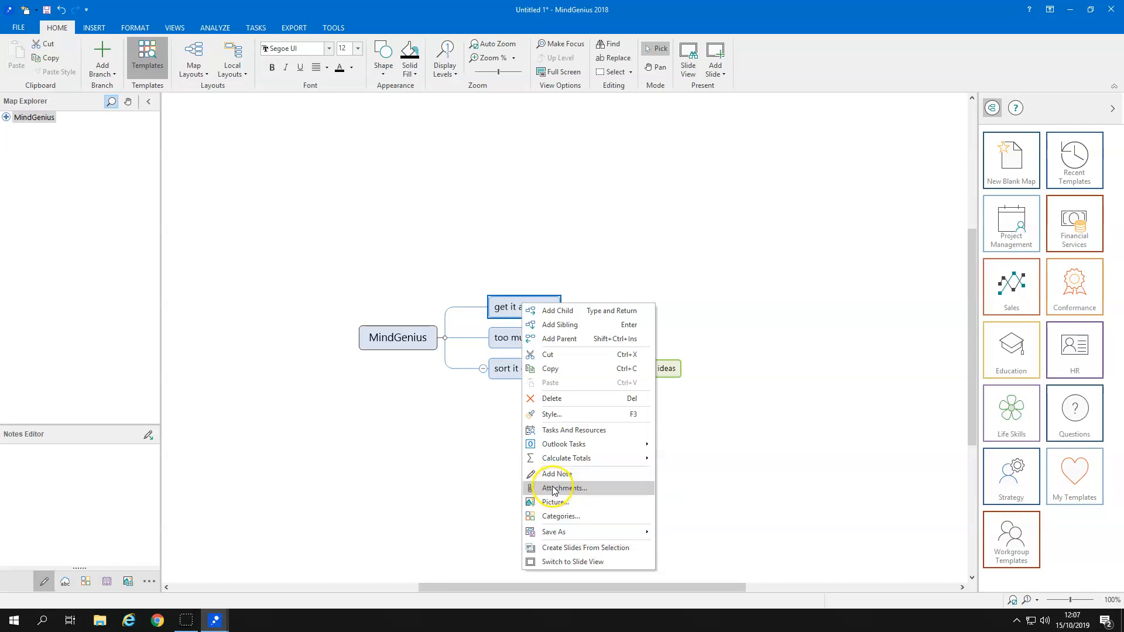
{"action": "left_click", "coordinate": [362, 419]}
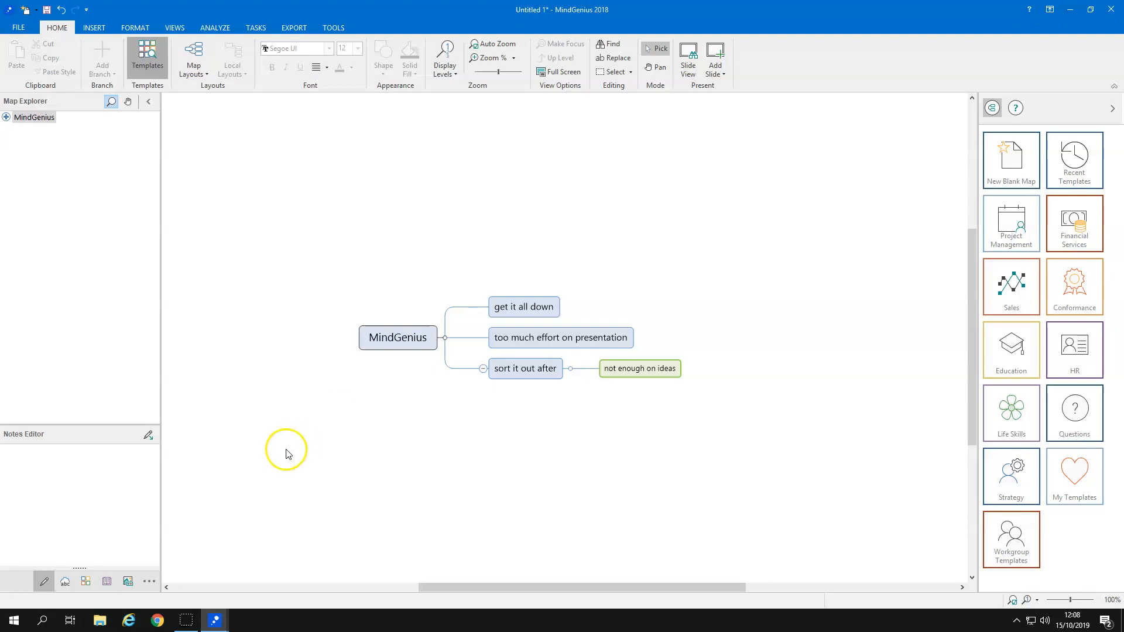
- Export the map to Word as MindGenius.doc in Documents with the default options, and close the exported document
{"action": "left_click", "coordinate": [288, 29]}
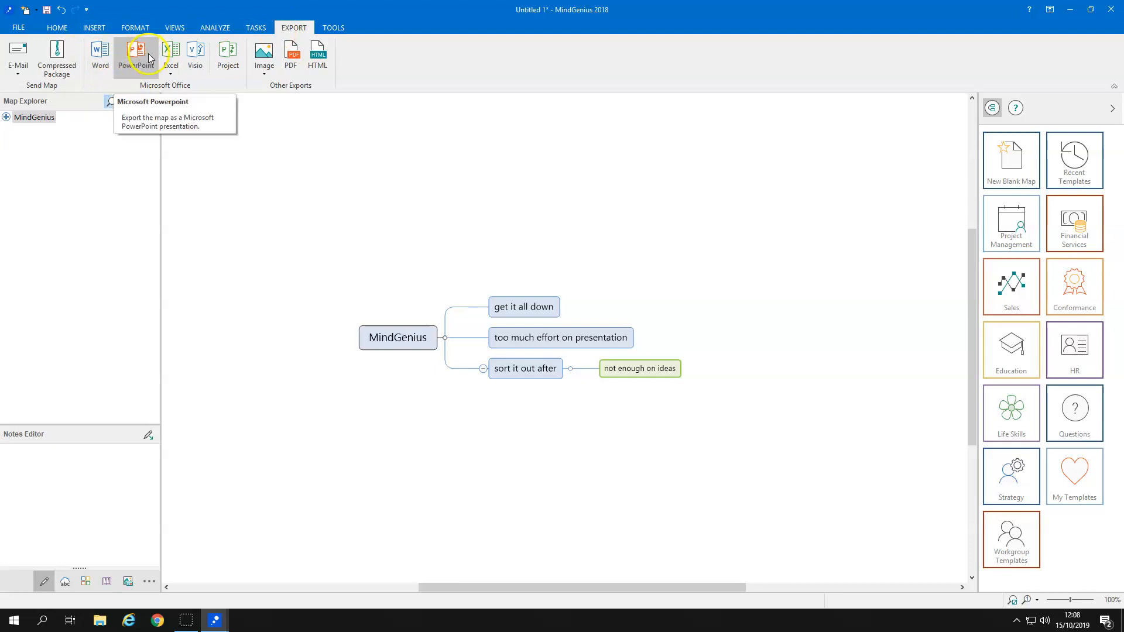
{"action": "left_click", "coordinate": [101, 55]}
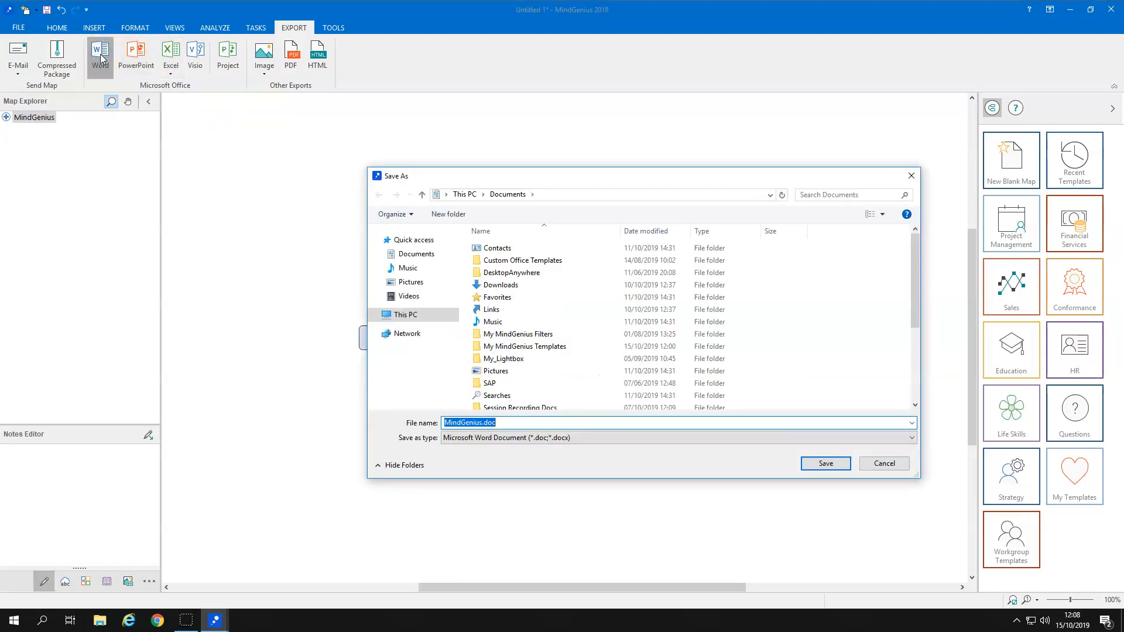
{"action": "left_click", "coordinate": [822, 464]}
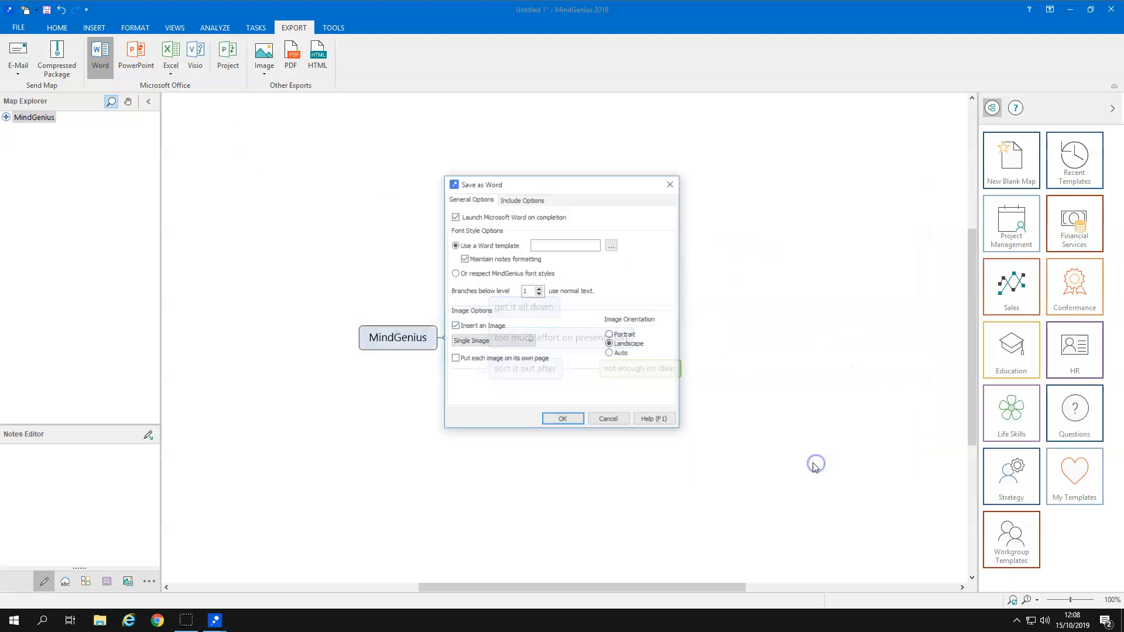
{"action": "left_click", "coordinate": [562, 420]}
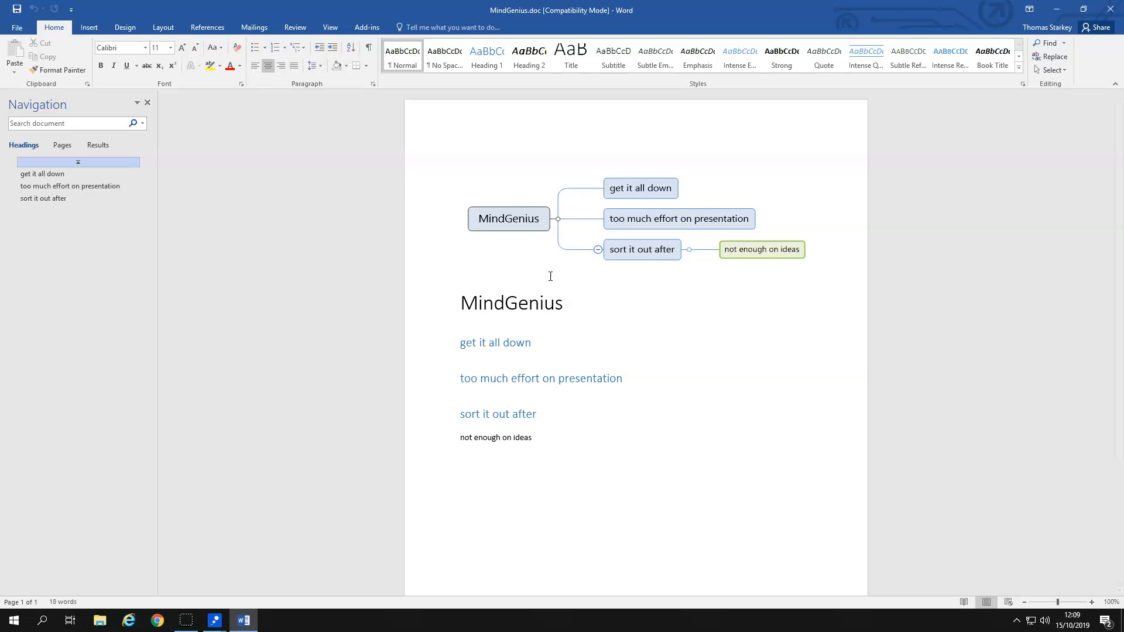
{"action": "left_click", "coordinate": [1111, 10]}
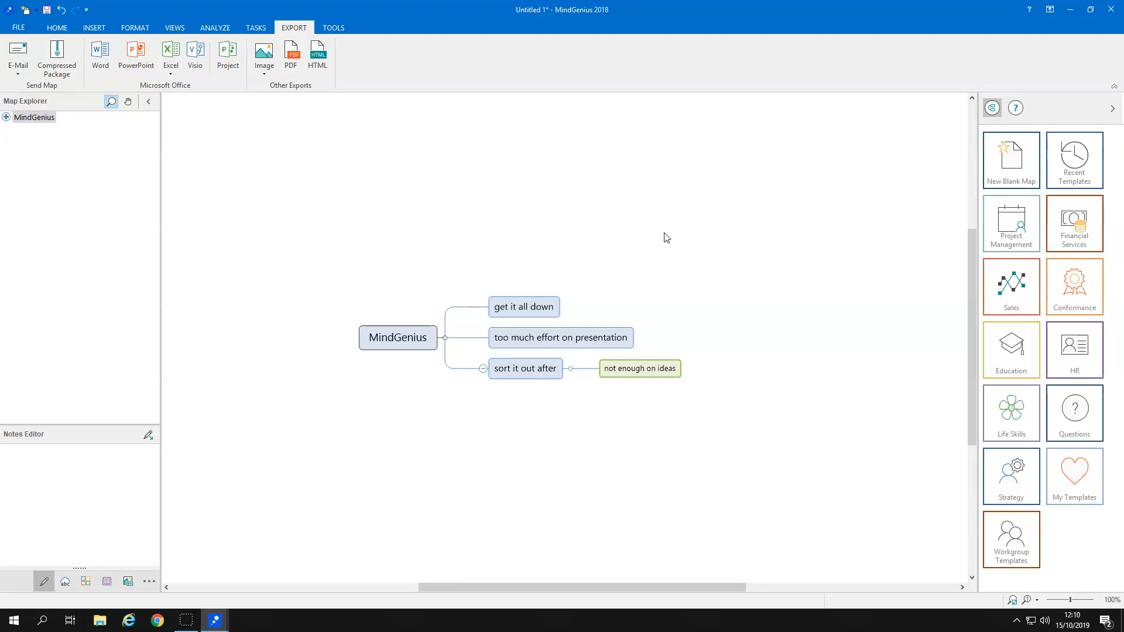
{"action": "left_click", "coordinate": [187, 625]}
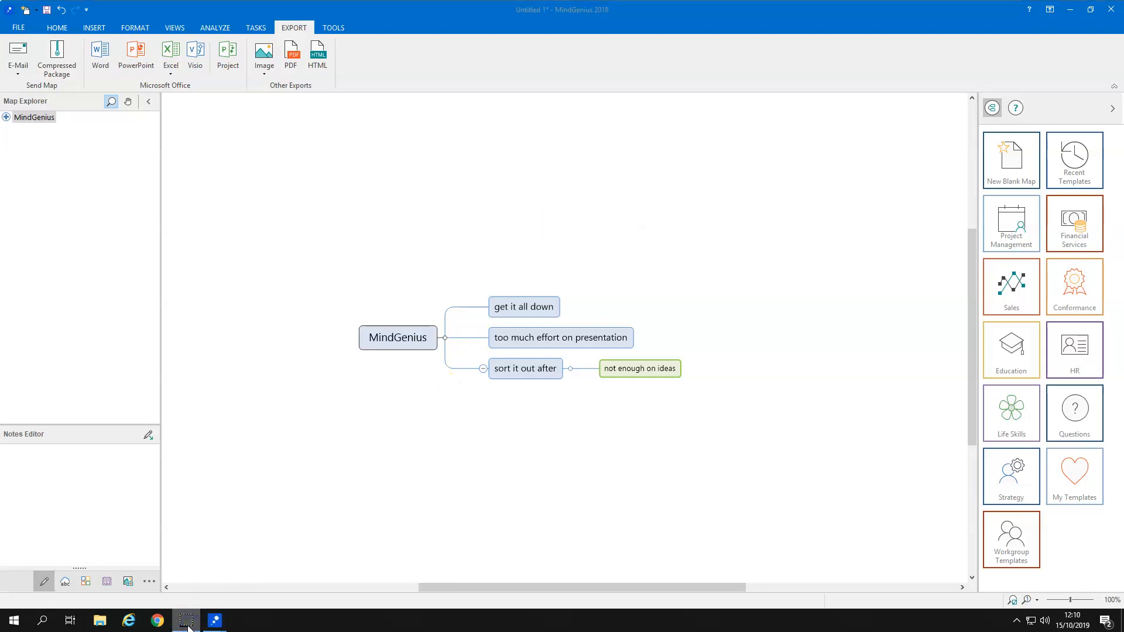